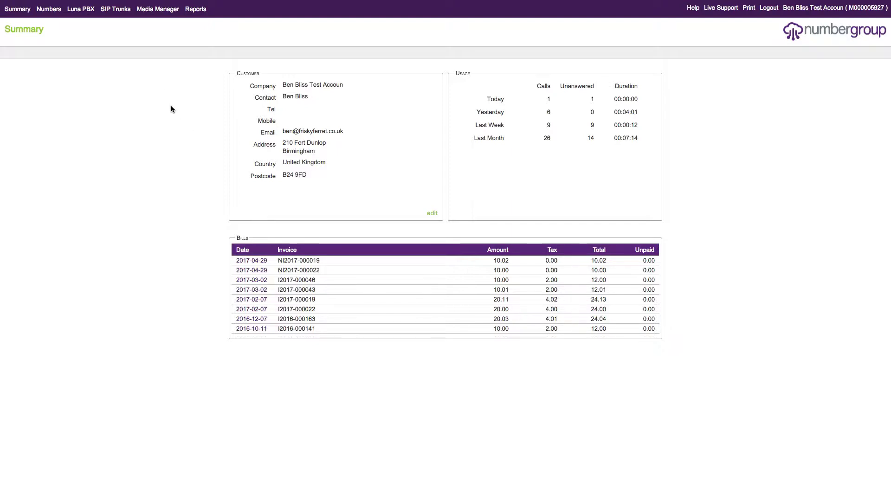
pyautogui.click(83, 14)
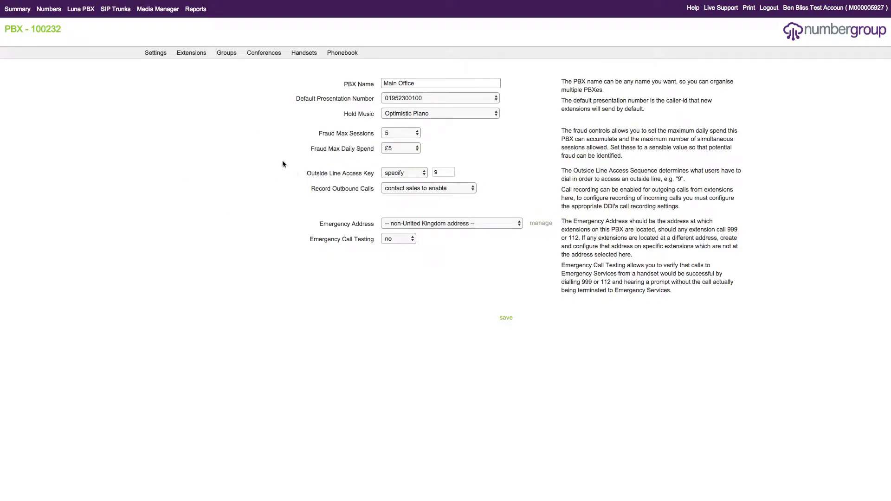
pyautogui.click(487, 114)
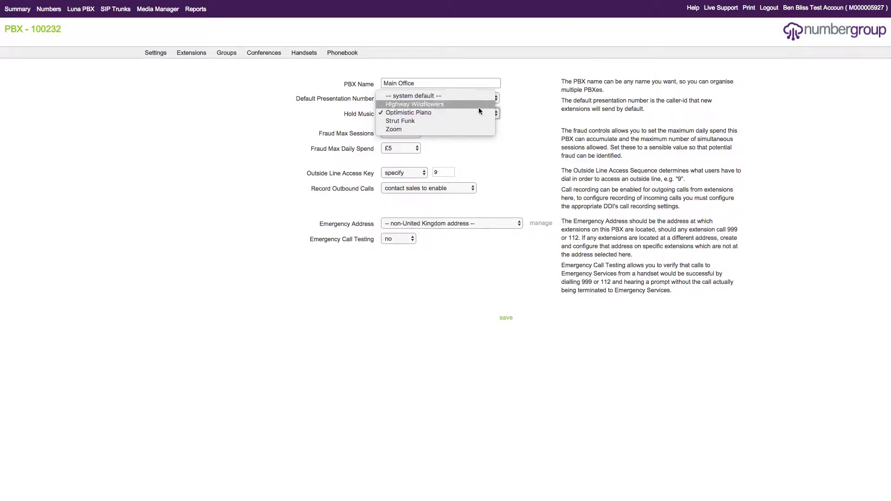
pyautogui.click(550, 139)
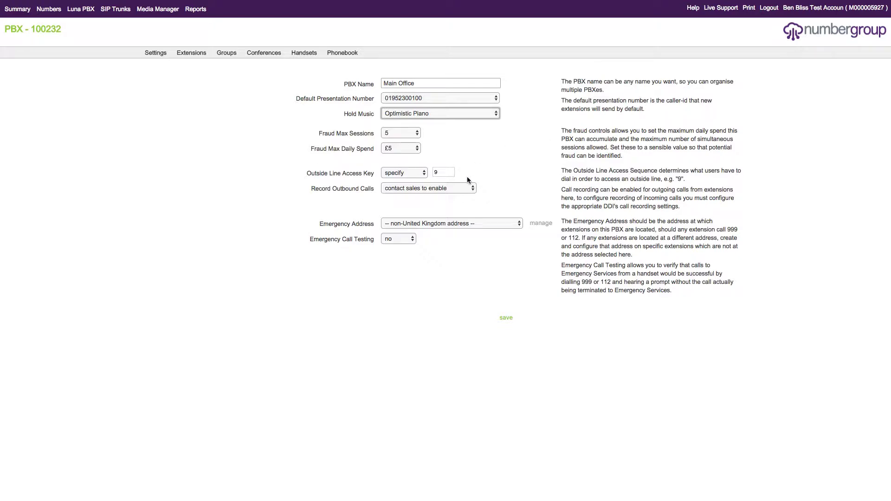
pyautogui.click(524, 168)
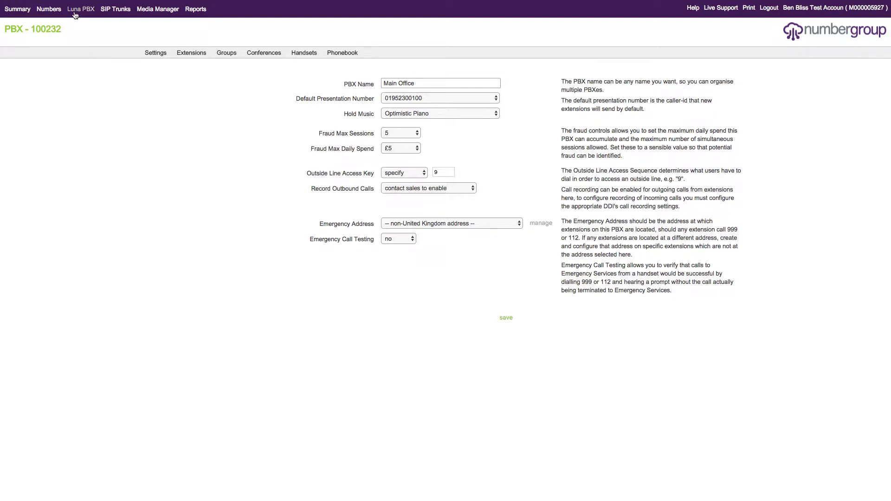
pyautogui.click(190, 54)
# Open Extension 1000's settings and bring its line options into view.
pyautogui.click(99, 67)
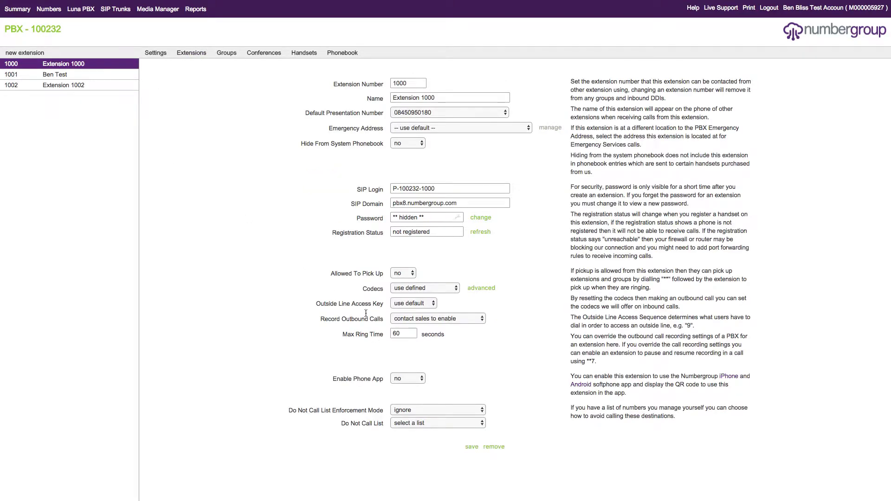
pyautogui.moveTo(316, 304); pyautogui.dragTo(386, 301)
pyautogui.click(532, 296)
# Switch Outside Line Access Key to specify, then revert it to use default.
pyautogui.click(419, 302)
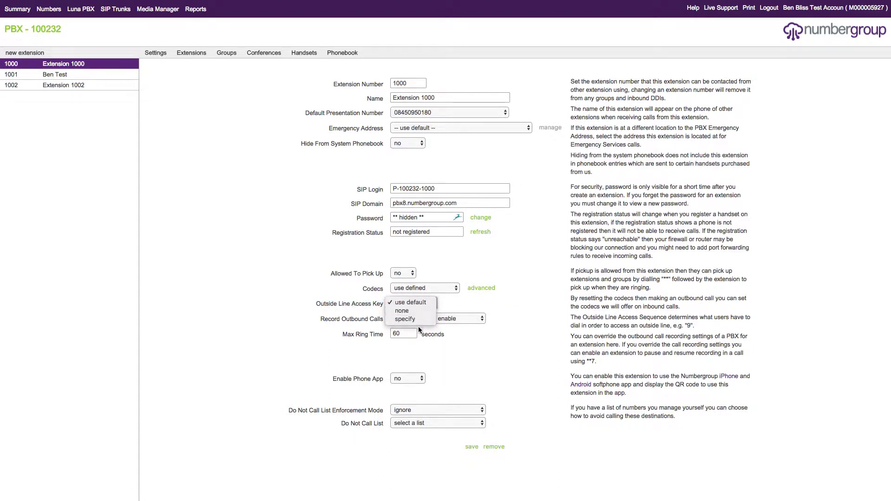
pyautogui.click(404, 318)
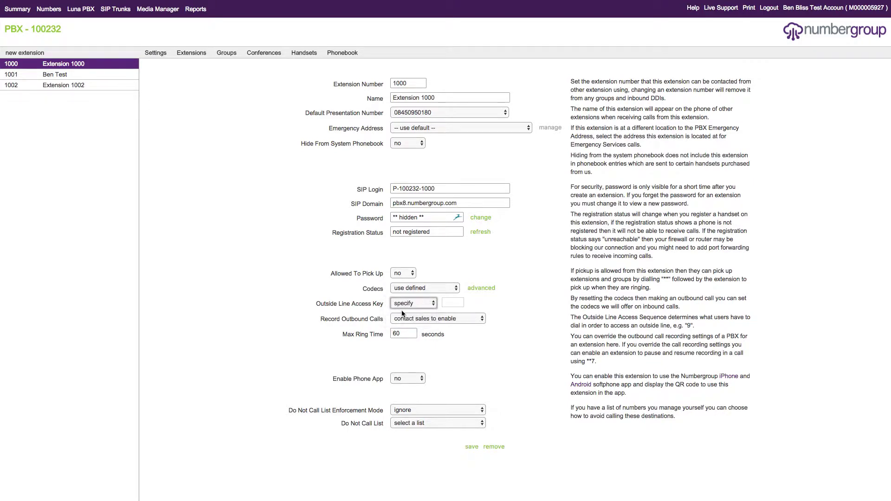
pyautogui.click(413, 303)
pyautogui.click(411, 284)
pyautogui.click(177, 129)
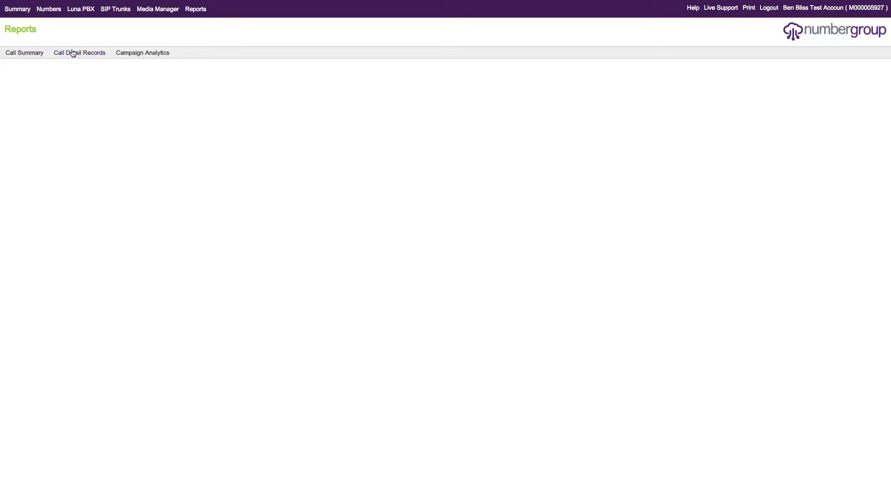
# Search Call Detail Records with Range set to Yesterday, listing 7 calls.
pyautogui.click(73, 54)
pyautogui.click(100, 79)
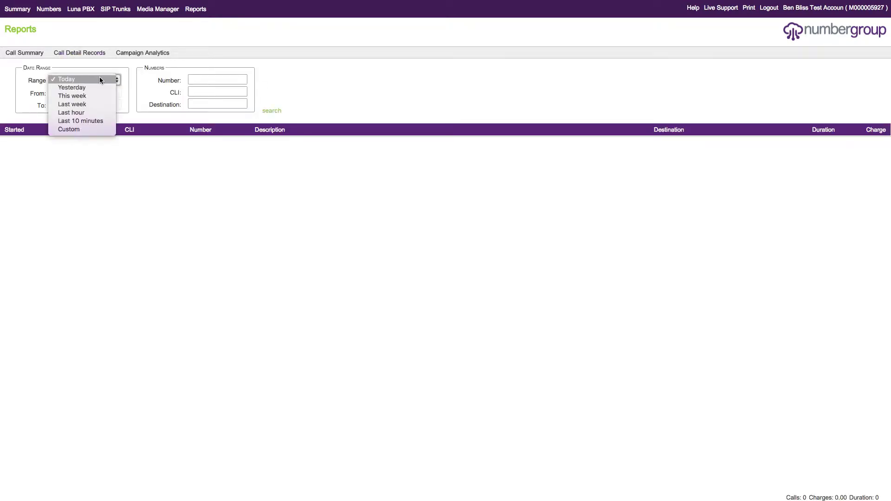
pyautogui.click(91, 88)
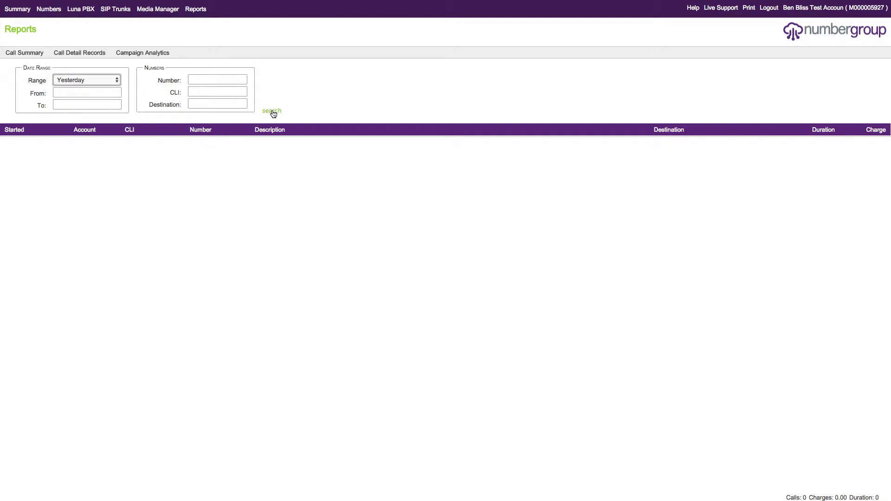
pyautogui.click(272, 112)
pyautogui.click(264, 111)
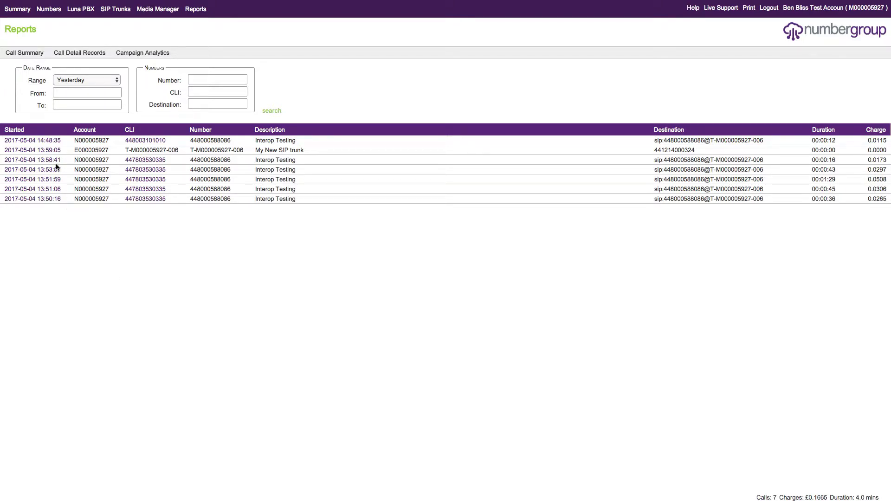
pyautogui.moveTo(46, 164)
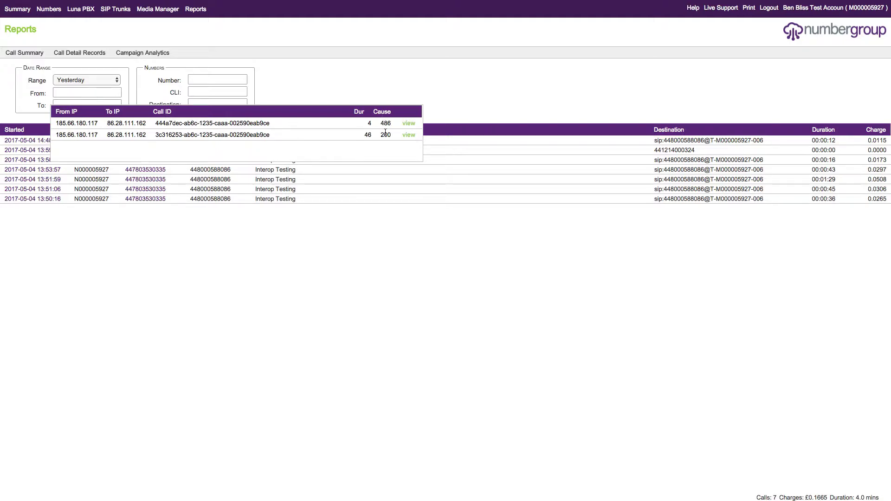
# View SIP details of the 13:58:41 call leg that ended 486 Busy Here.
pyautogui.click(409, 123)
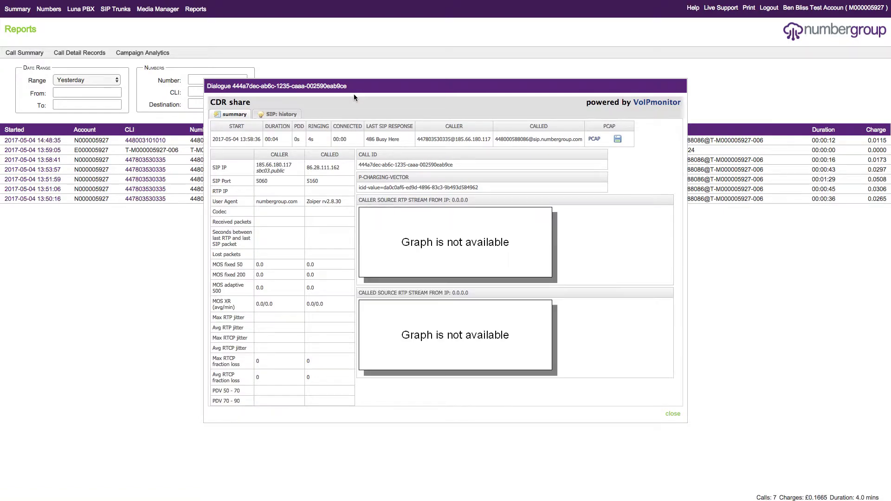
pyautogui.click(271, 115)
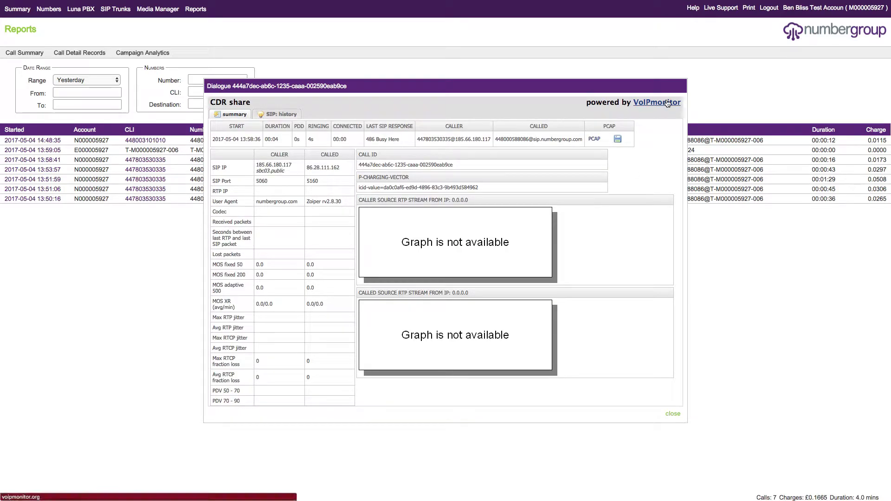
pyautogui.click(284, 117)
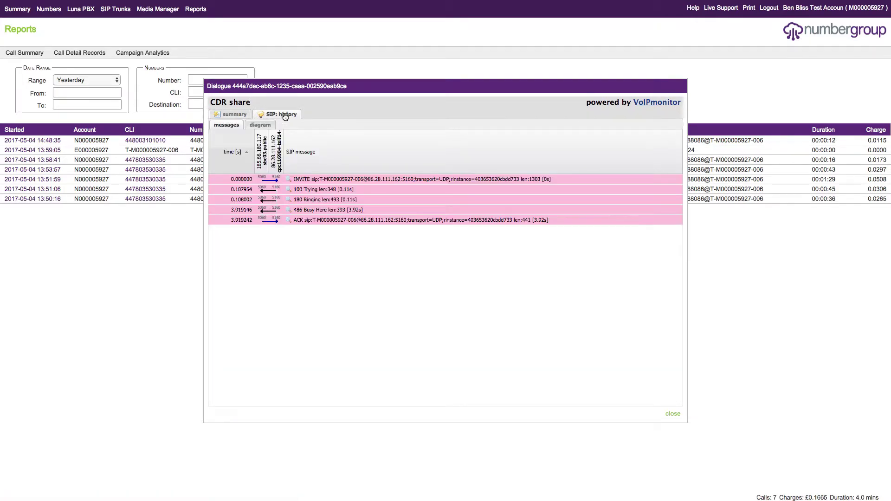
pyautogui.click(288, 181)
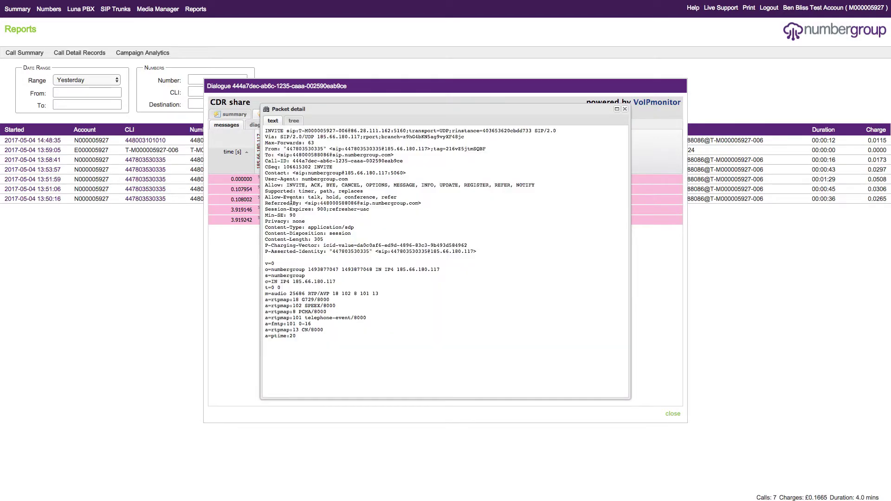
pyautogui.click(624, 110)
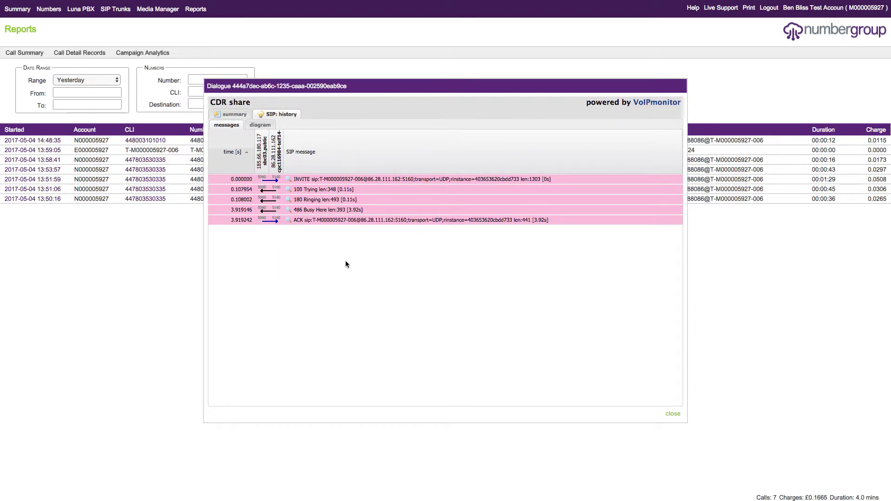
pyautogui.click(236, 115)
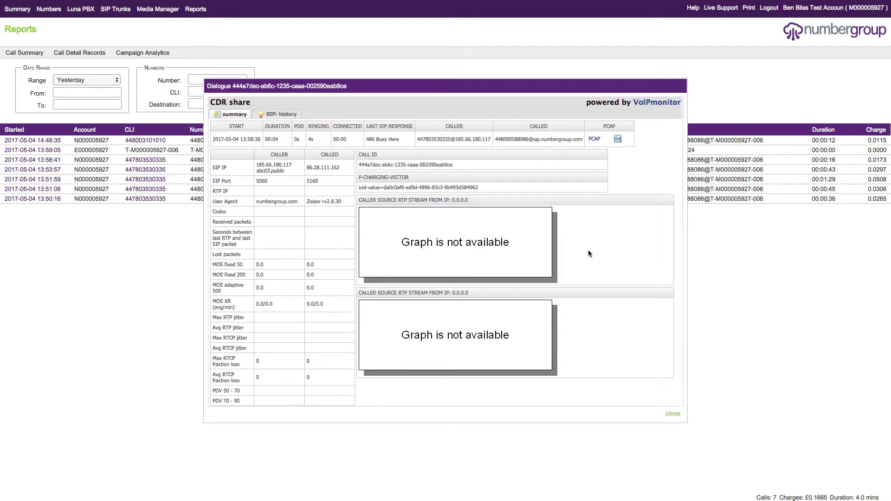
pyautogui.click(673, 414)
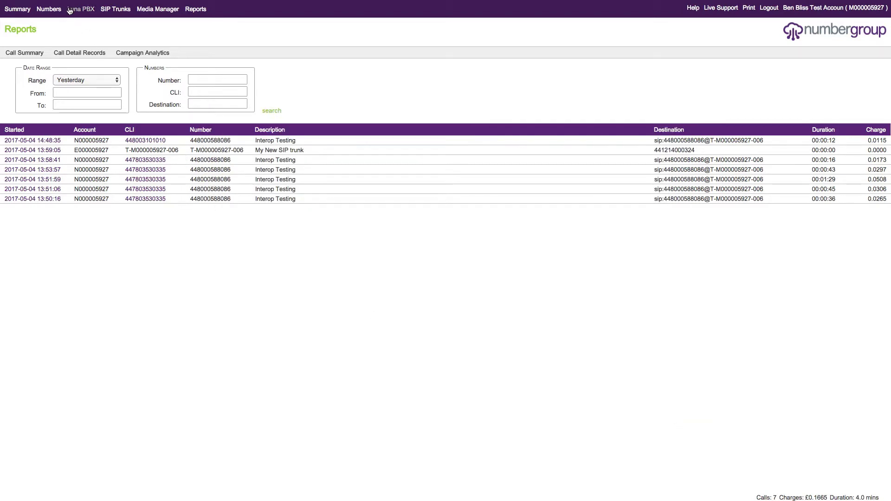
# Return to Luna PBX > Extensions and open Extension 1000.
pyautogui.click(86, 14)
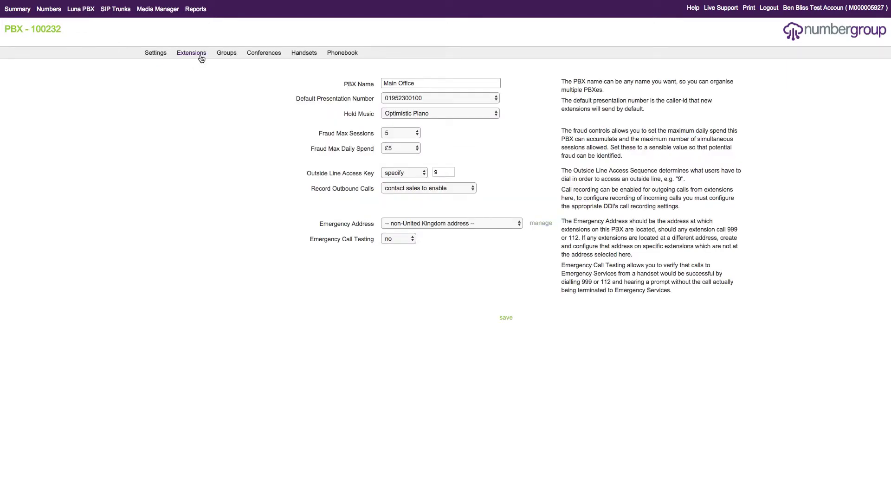
pyautogui.click(191, 53)
pyautogui.click(103, 65)
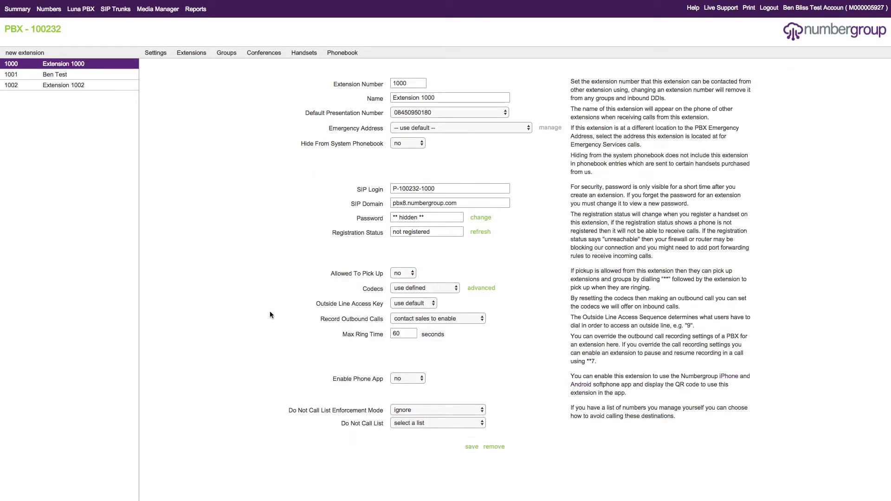
# Open Extension 1000's Advanced Codecs, showing G711 U 64K priority before G711 A 64K.
pyautogui.click(442, 288)
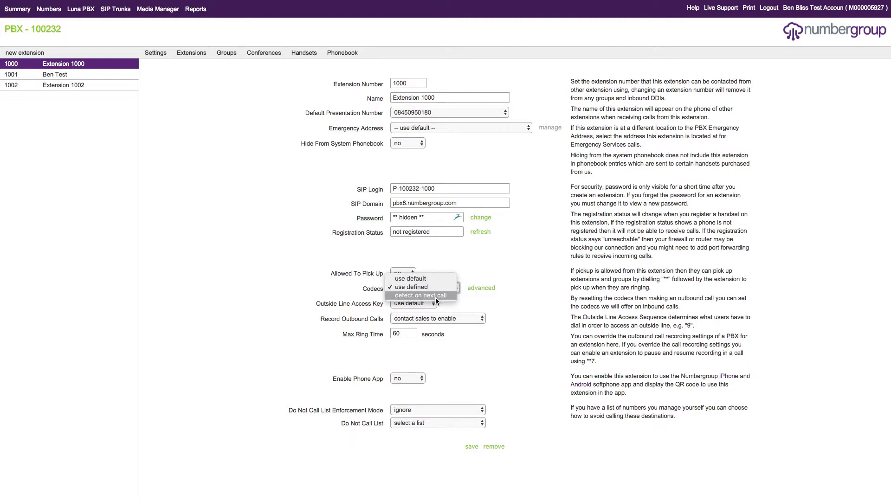
pyautogui.click(538, 280)
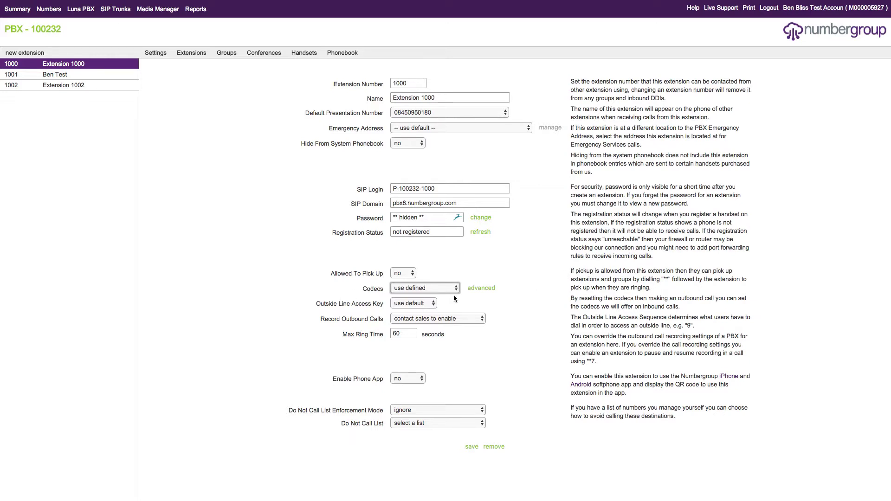
pyautogui.click(438, 288)
pyautogui.click(428, 288)
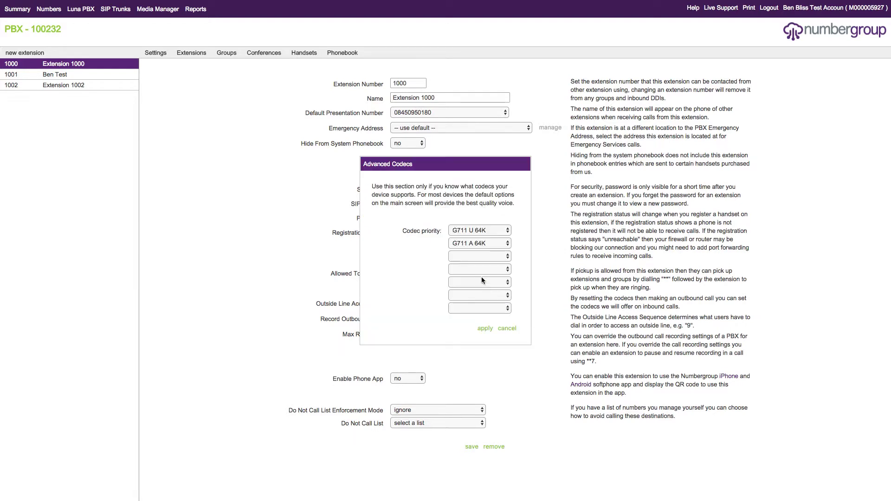
pyautogui.click(502, 229)
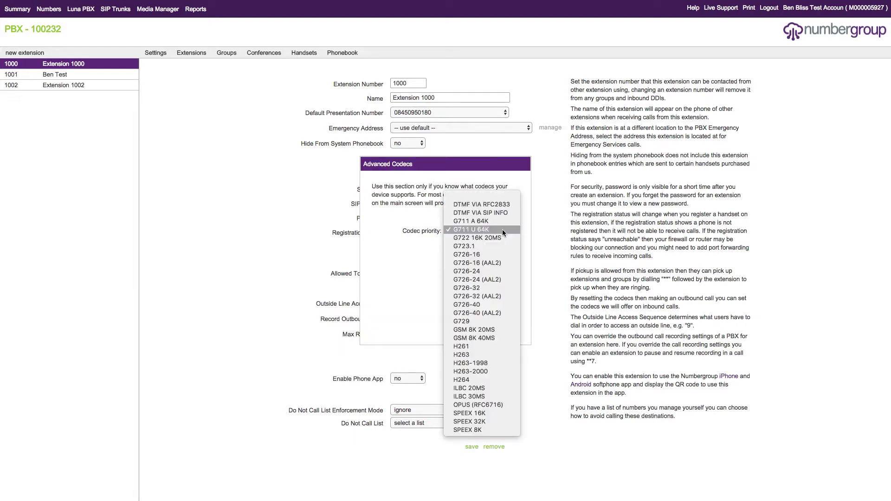
pyautogui.click(529, 184)
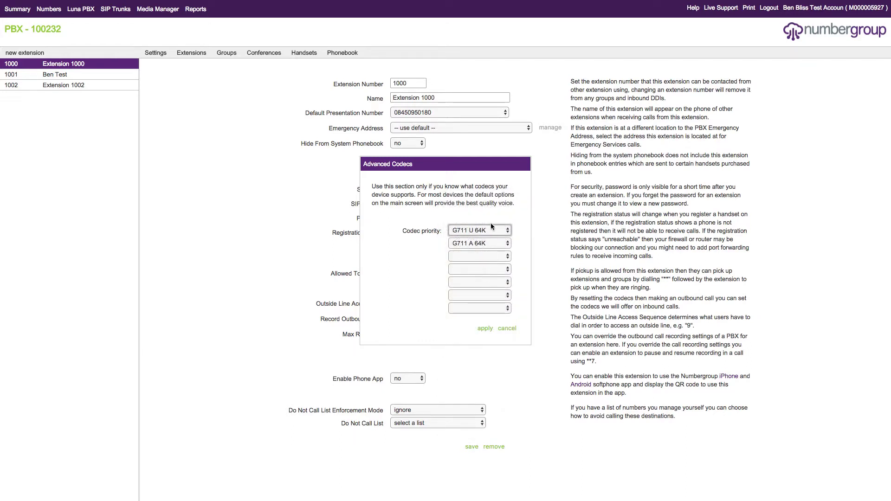
pyautogui.click(501, 211)
pyautogui.click(508, 329)
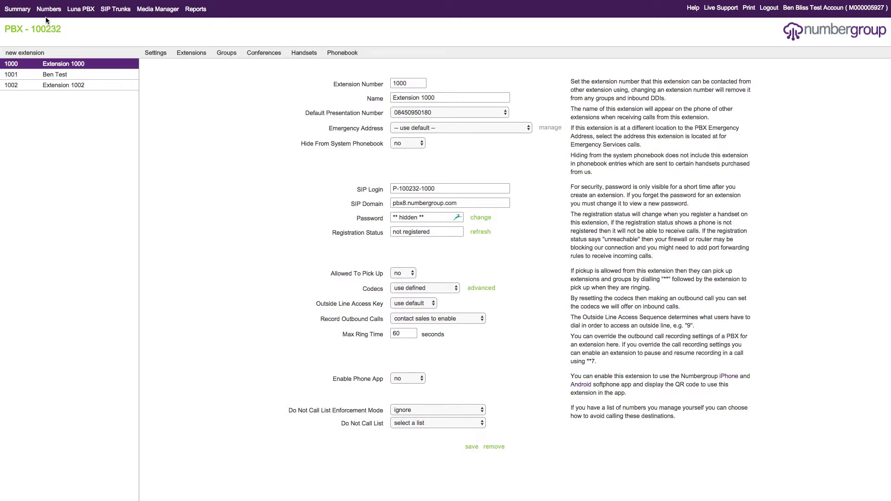
pyautogui.click(28, 9)
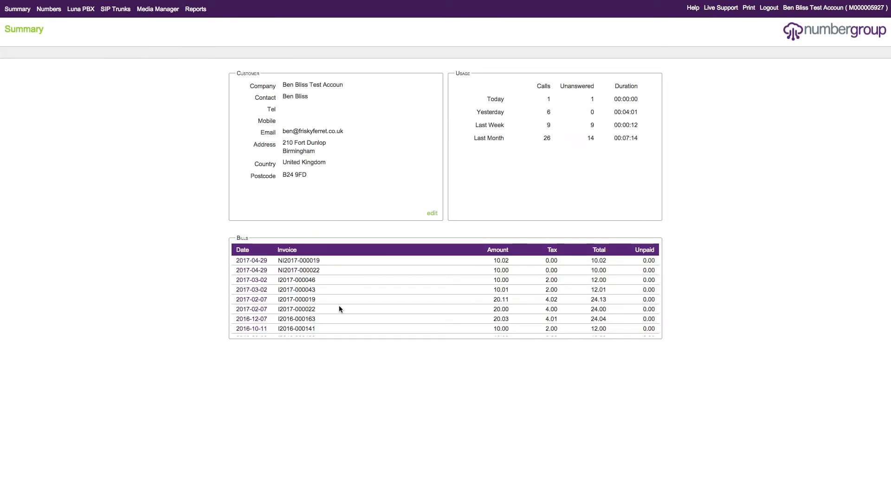